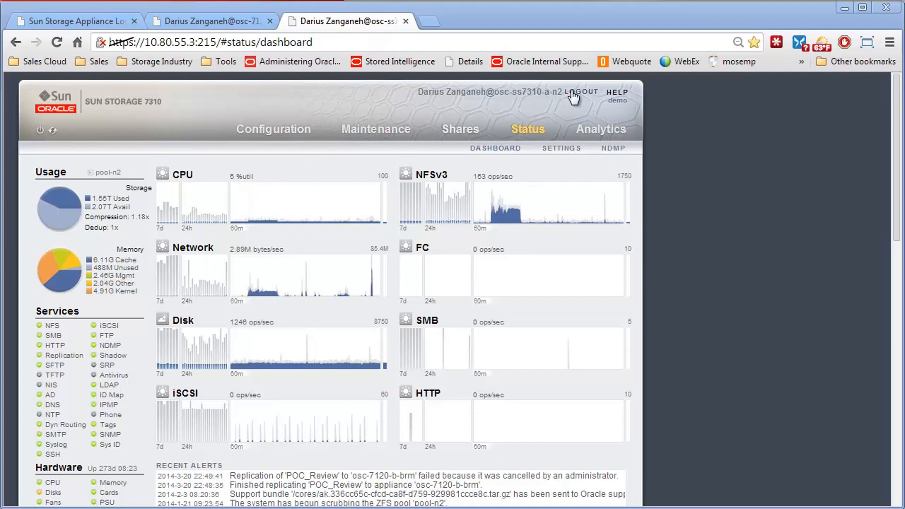
Step: Open the Sun Storage 7310 appliance's help documentation and search it for "replication"
{"action": "left_click", "coordinate": [612, 96]}
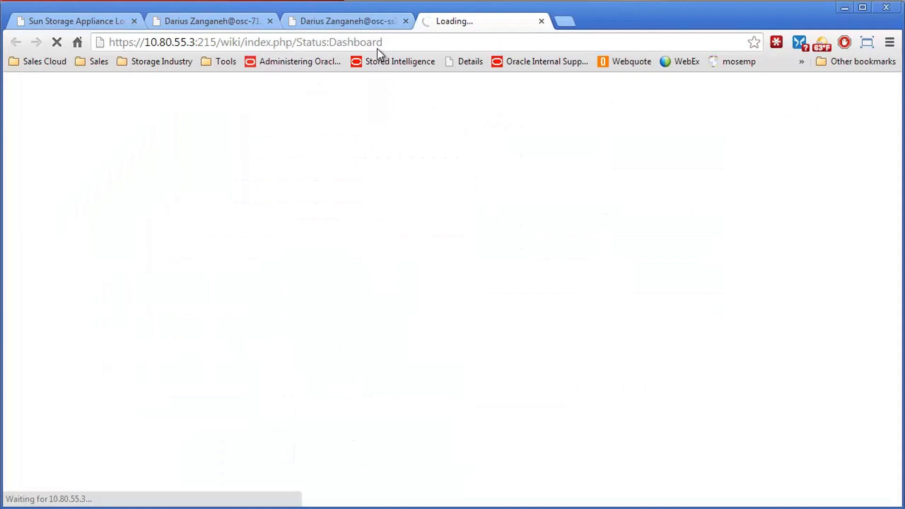
{"action": "left_click", "coordinate": [351, 20]}
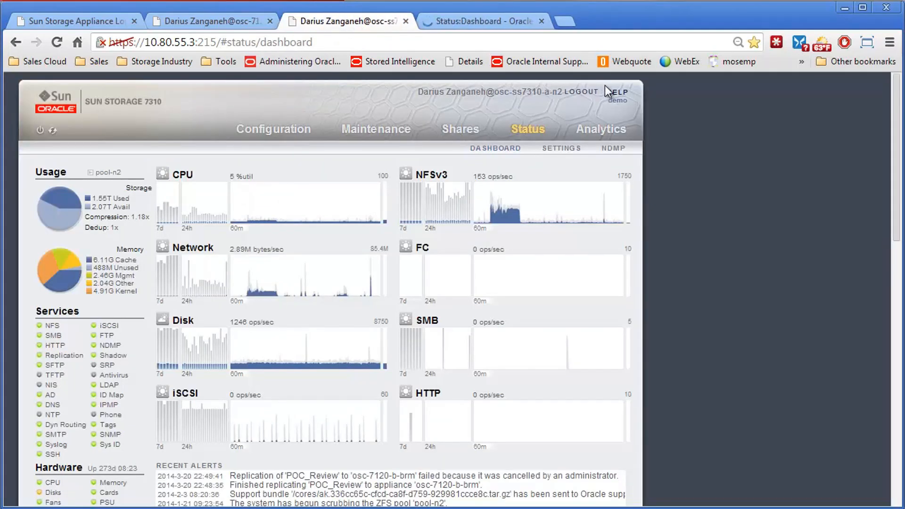
{"action": "left_click", "coordinate": [504, 18]}
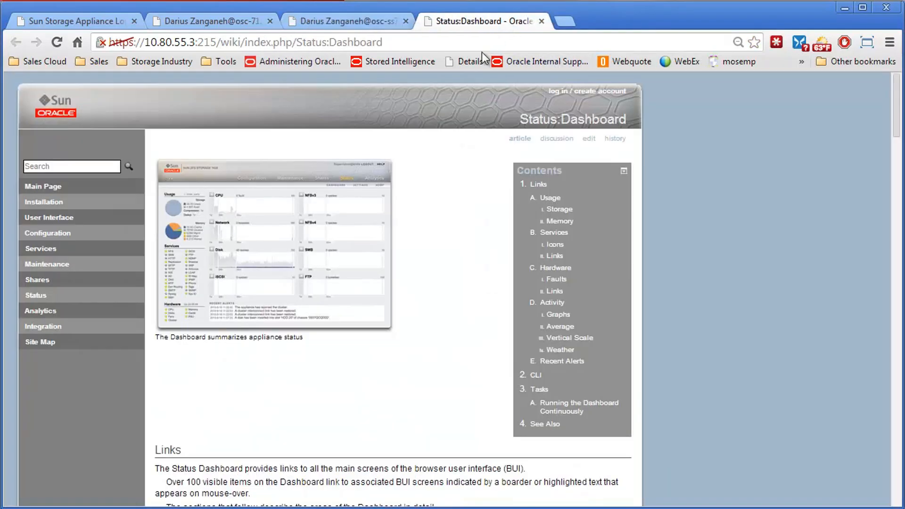
{"action": "left_click", "coordinate": [80, 168]}
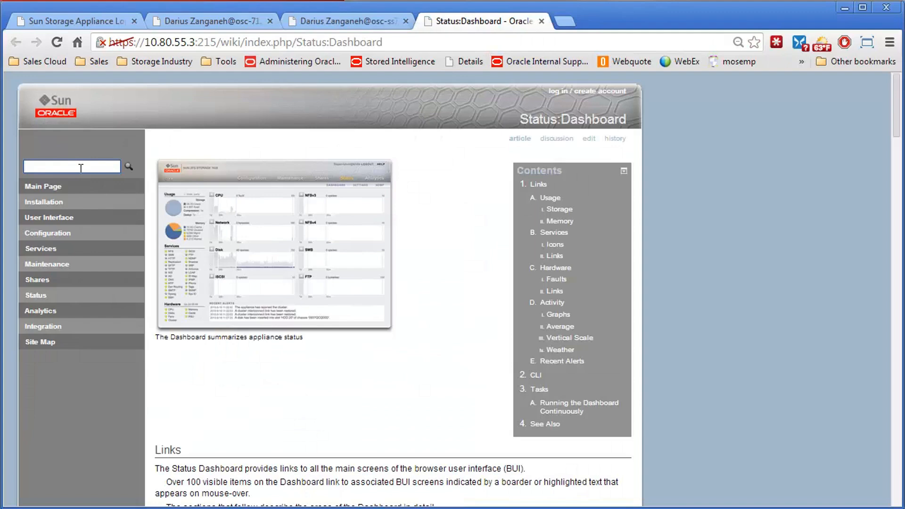
{"action": "type", "text": "replication"}
{"action": "key", "text": "Return"}
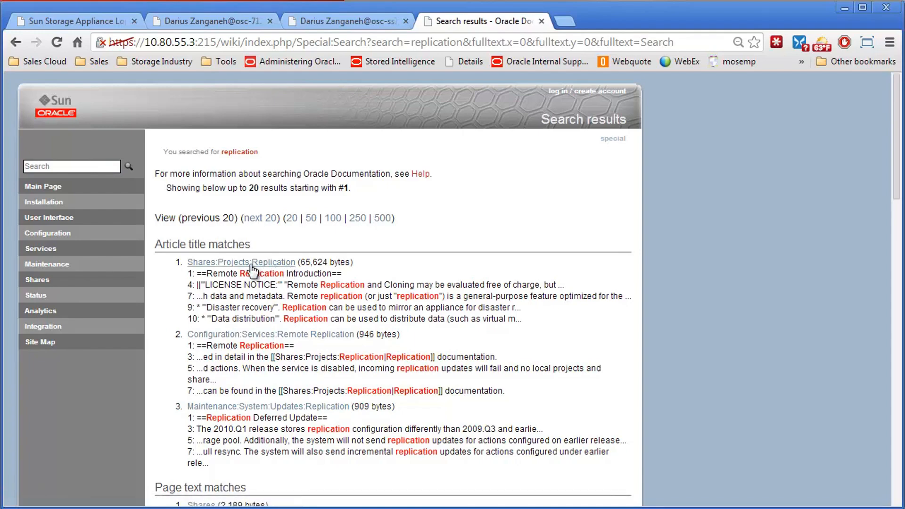
Step: Read through the Shares:Projects:Replication help article, from the introduction to cloning and exporting replicated filesystems, and close the documentation
{"action": "left_click", "coordinate": [250, 264]}
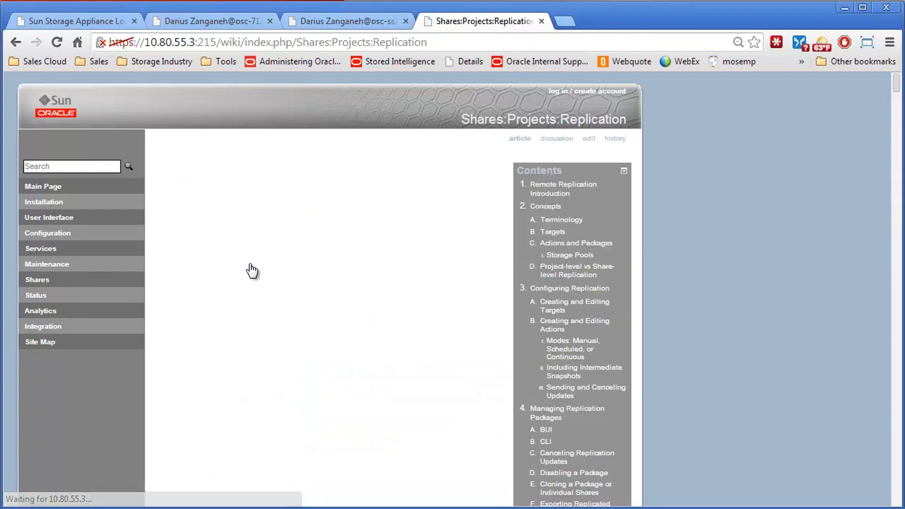
{"action": "scroll", "coordinate": [312, 251], "scroll_direction": "down", "scroll_amount": 10}
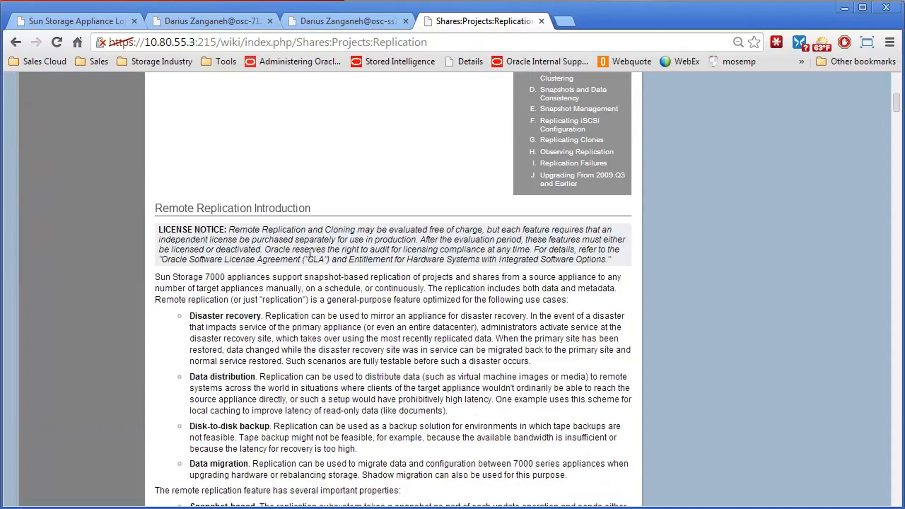
{"action": "scroll", "coordinate": [309, 252], "scroll_direction": "down", "scroll_amount": 3}
{"action": "scroll", "coordinate": [292, 255], "scroll_direction": "down", "scroll_amount": 10}
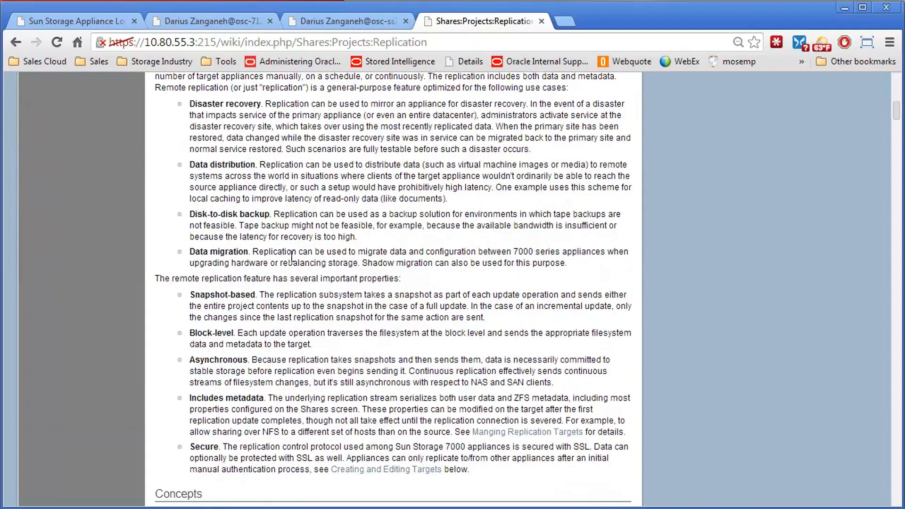
{"action": "scroll", "coordinate": [291, 258], "scroll_direction": "down", "scroll_amount": 15}
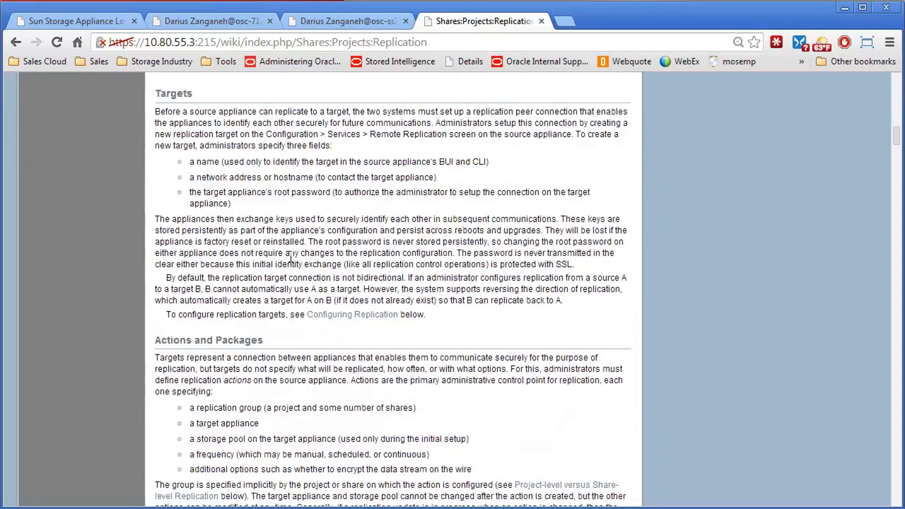
{"action": "scroll", "coordinate": [292, 262], "scroll_direction": "down", "scroll_amount": 20}
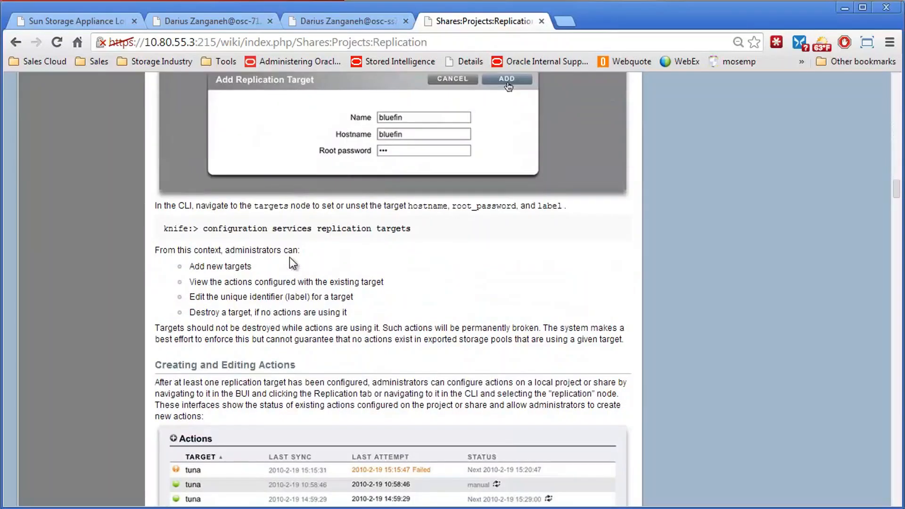
{"action": "scroll", "coordinate": [291, 257], "scroll_direction": "down", "scroll_amount": 20}
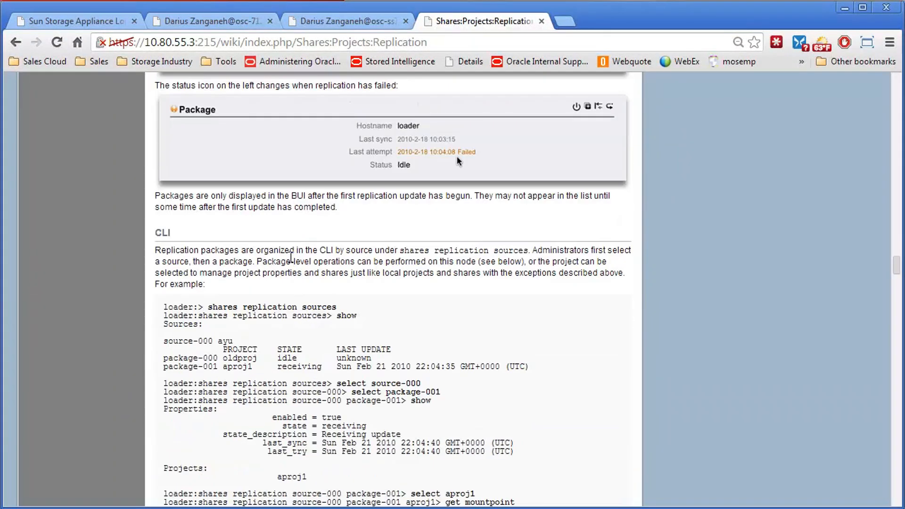
{"action": "scroll", "coordinate": [291, 257], "scroll_direction": "down", "scroll_amount": 9}
{"action": "scroll", "coordinate": [321, 258], "scroll_direction": "down", "scroll_amount": 8}
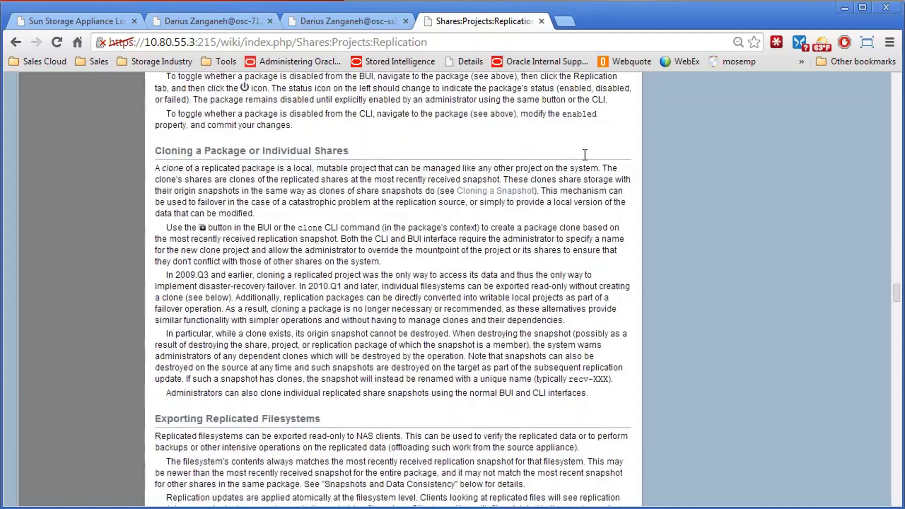
{"action": "left_click", "coordinate": [542, 21]}
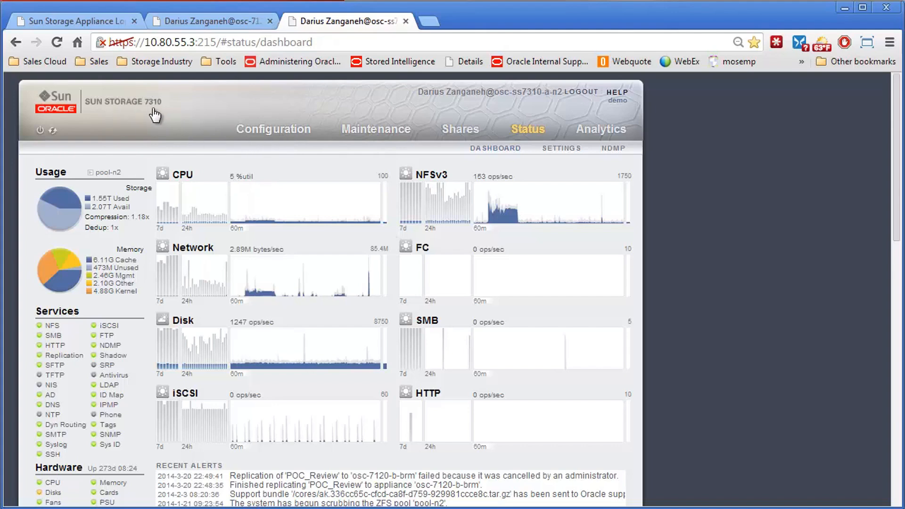
Step: View the Sun ZFS Storage 7120 dashboard, and open the Remote Replication service configuration on the Sun Storage 7310
{"action": "left_click", "coordinate": [207, 21]}
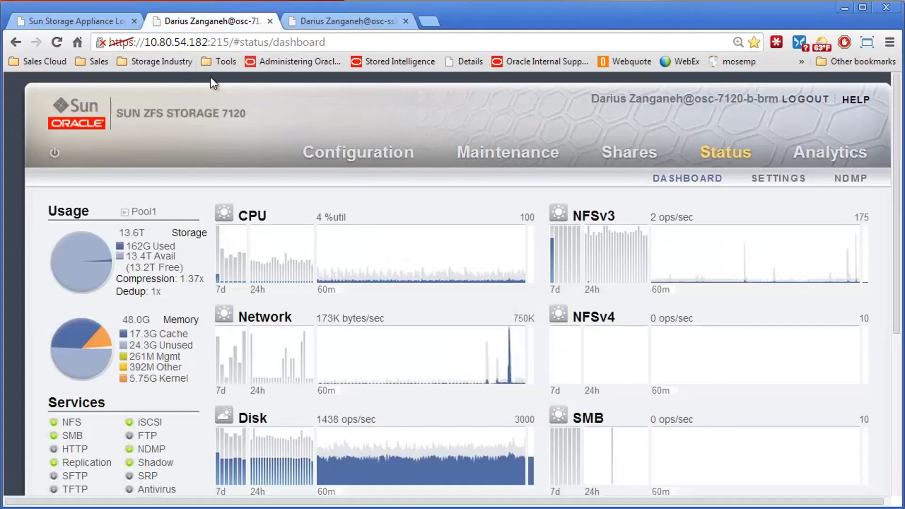
{"action": "left_click", "coordinate": [367, 18]}
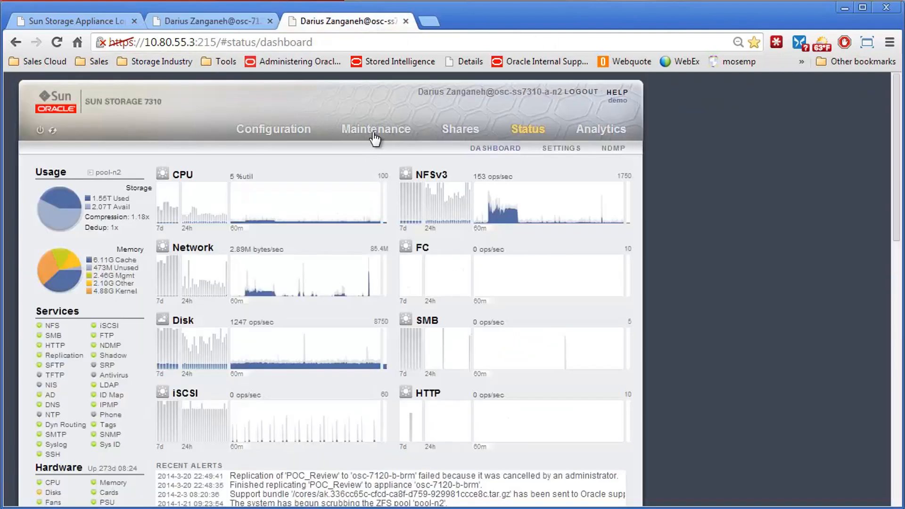
{"action": "left_click", "coordinate": [273, 132]}
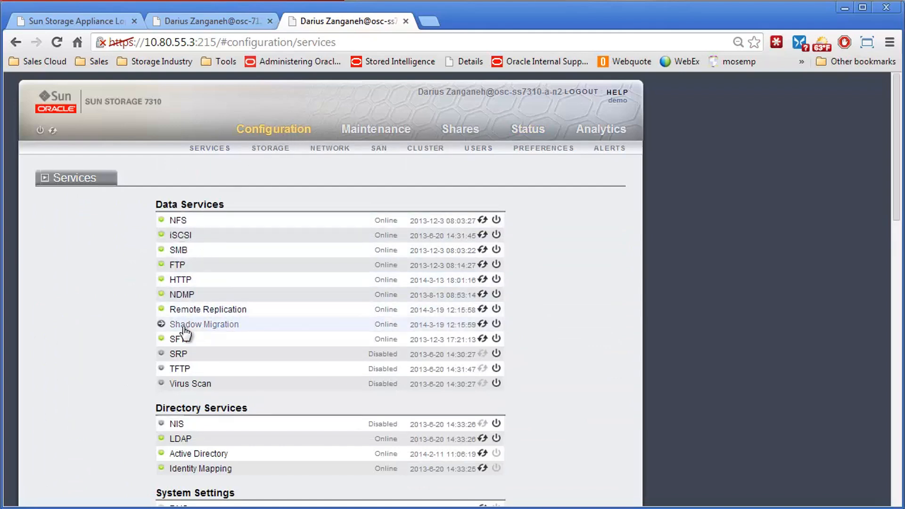
{"action": "left_click", "coordinate": [188, 311]}
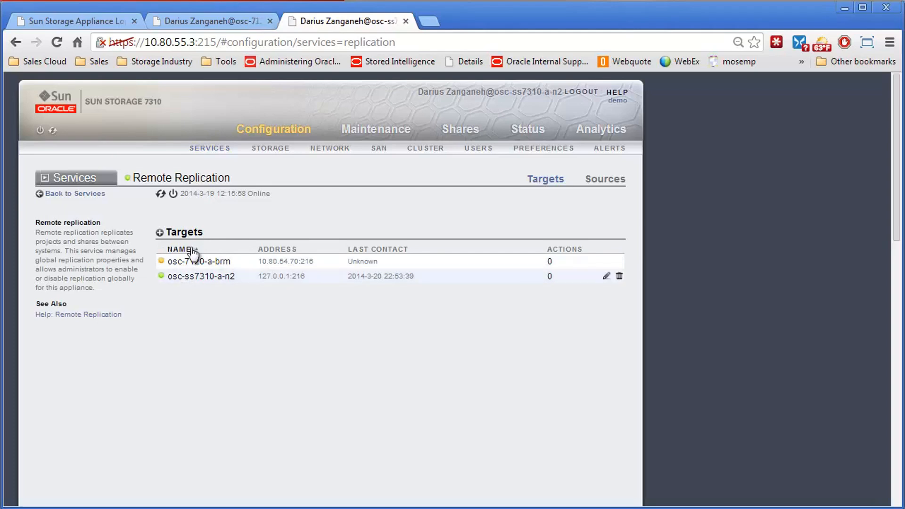
Step: Add a replication target named 7120B with hostname 10.80.54.182, entering the target's root password
{"action": "left_click", "coordinate": [160, 234]}
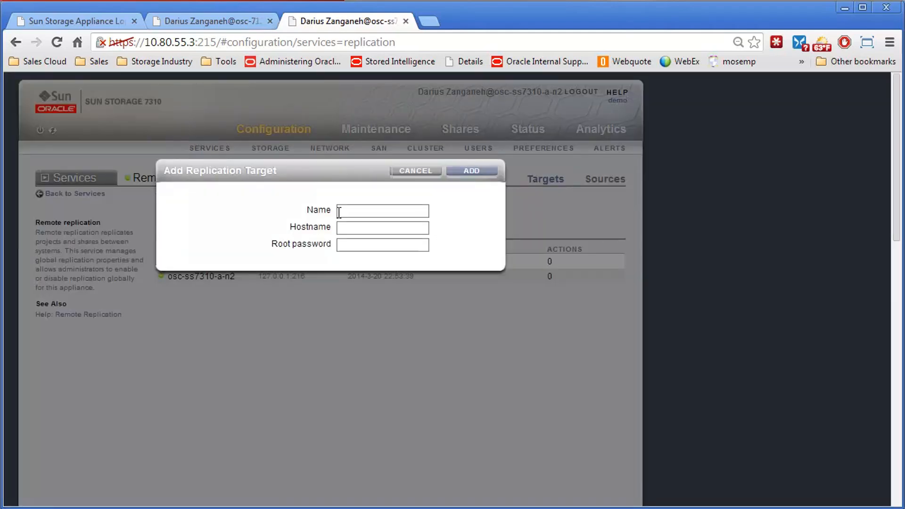
{"action": "left_click", "coordinate": [355, 209]}
{"action": "type", "text": "7120B"}
{"action": "left_click", "coordinate": [356, 232]}
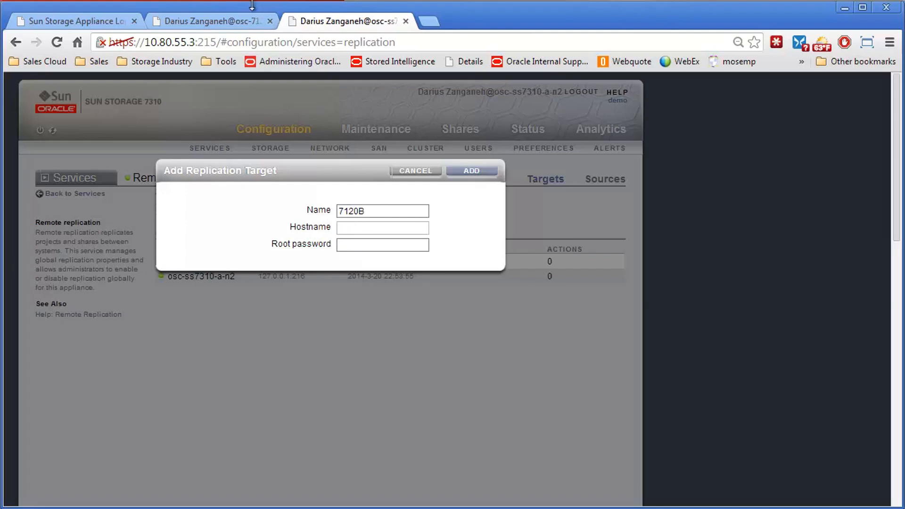
{"action": "left_click", "coordinate": [233, 20]}
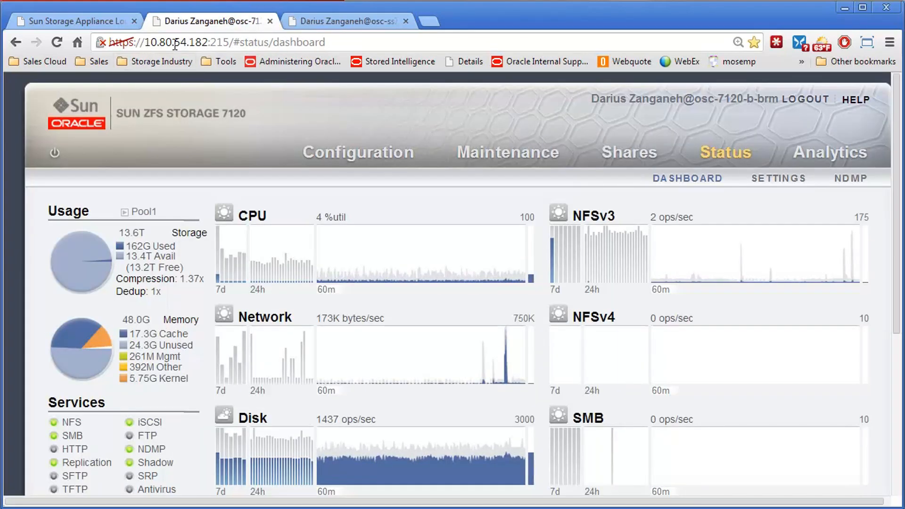
{"action": "left_click", "coordinate": [367, 19]}
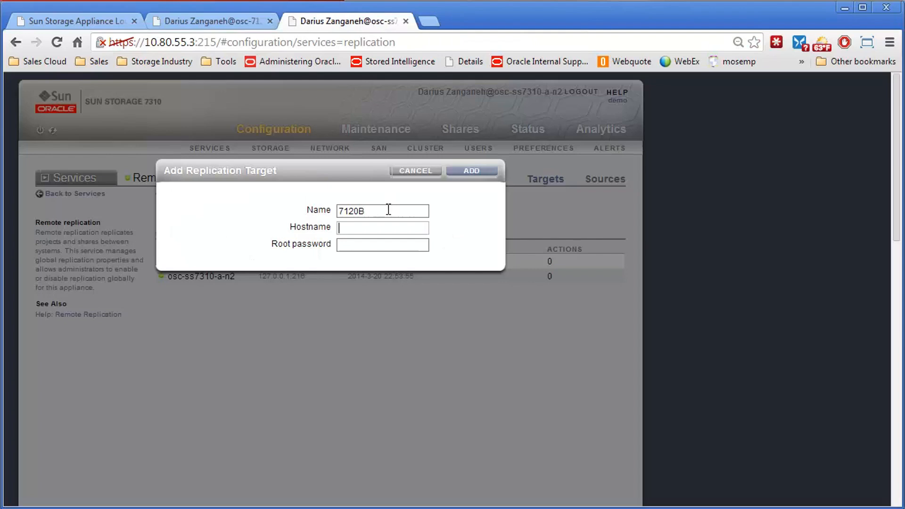
{"action": "type", "text": "10.80.54.182"}
{"action": "key", "text": "Tab"}
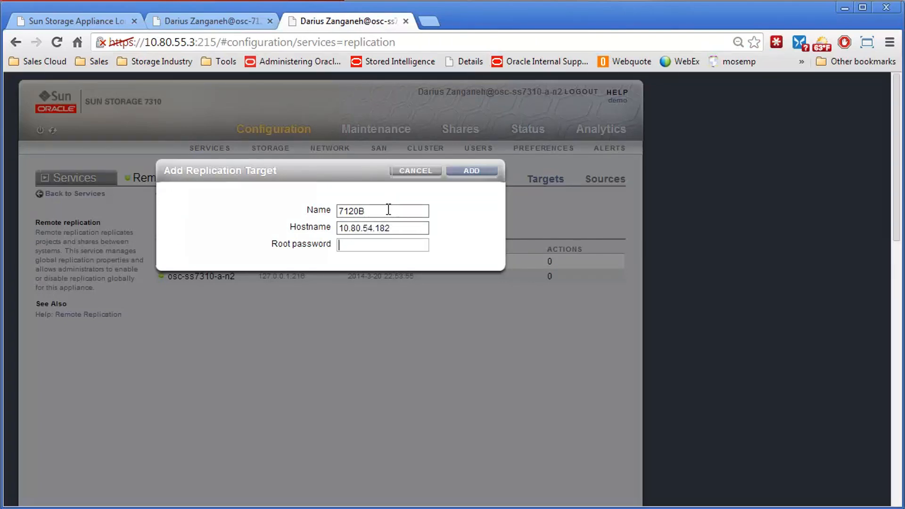
{"action": "type", "text": "xxxxxxxx"}
{"action": "left_click", "coordinate": [456, 172]}
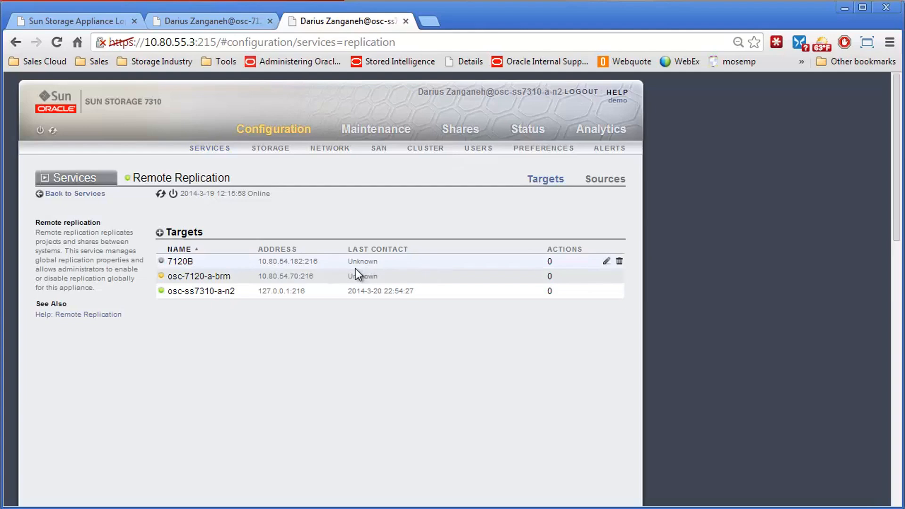
Step: Open the replication settings of the POC_Review project
{"action": "left_click", "coordinate": [464, 136]}
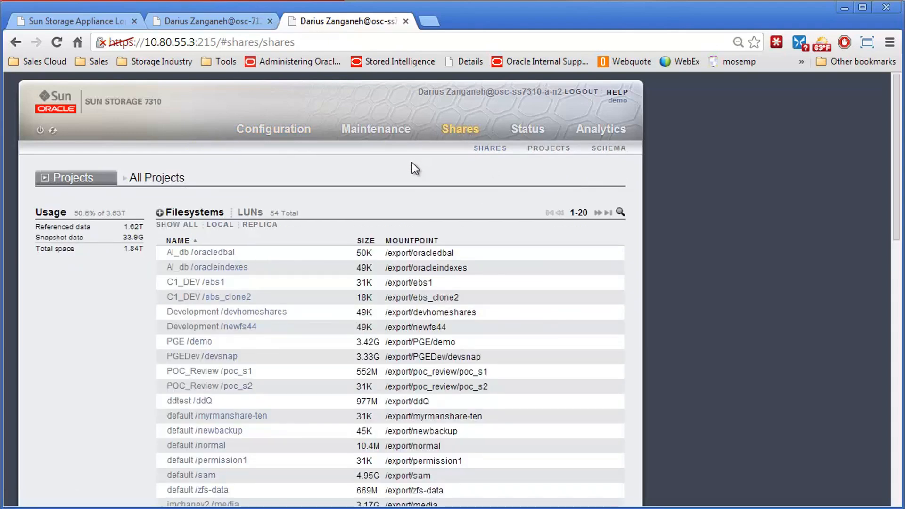
{"action": "left_click", "coordinate": [535, 147]}
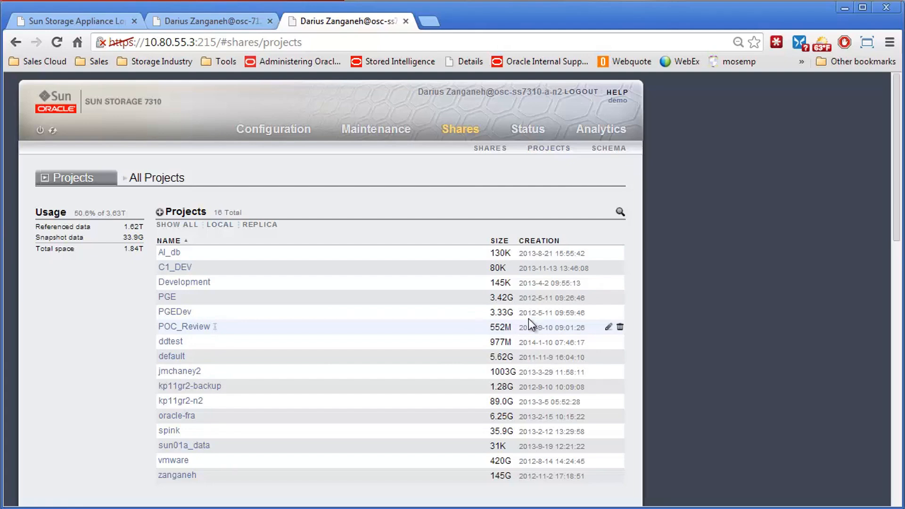
{"action": "left_click", "coordinate": [606, 327]}
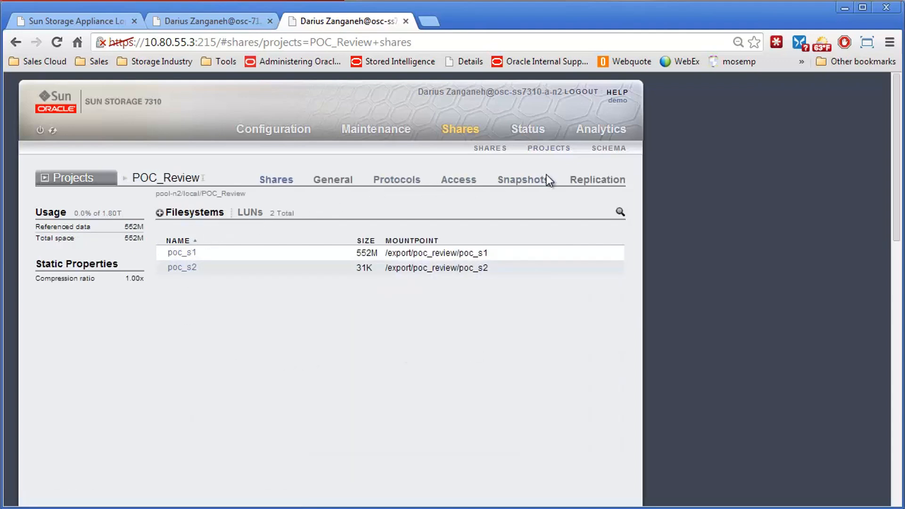
{"action": "left_click", "coordinate": [576, 186]}
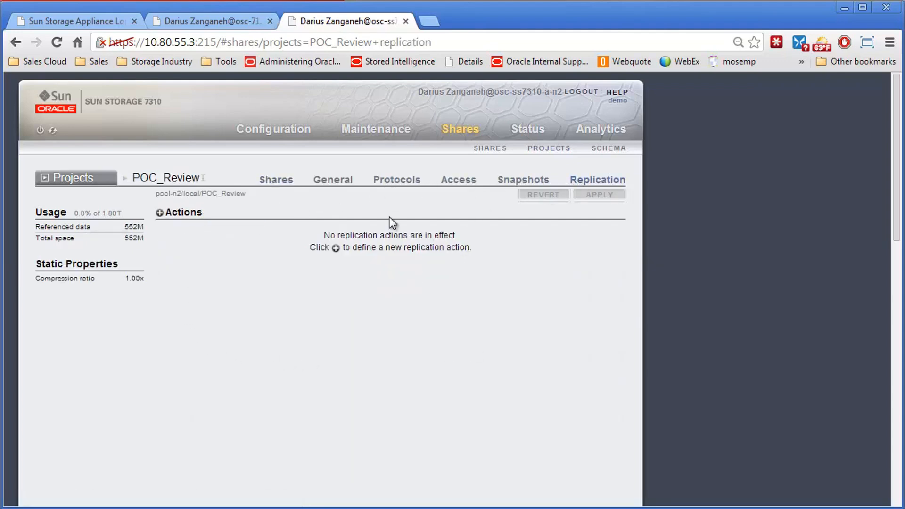
Step: Add a replication action for POC_Review to target 7120B and pool Pool1, with SSL disabled and updates sent continuously
{"action": "left_click", "coordinate": [160, 212]}
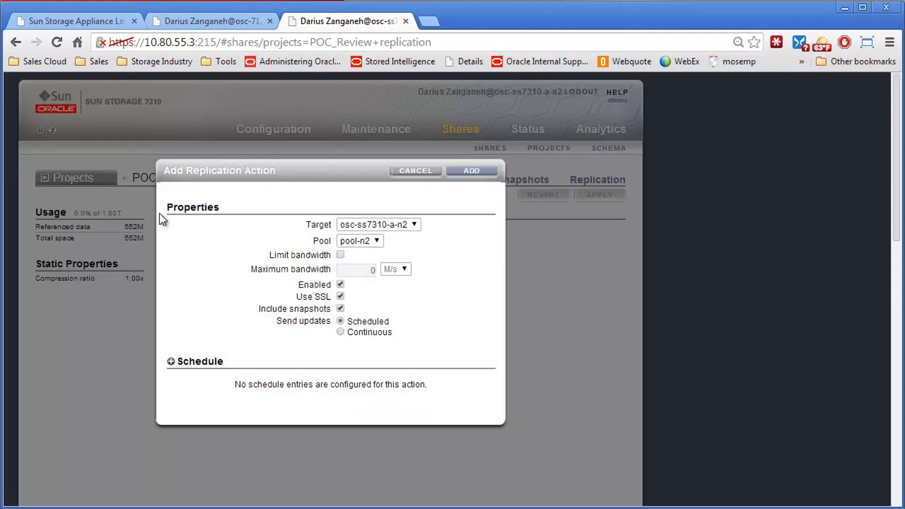
{"action": "left_click", "coordinate": [403, 224]}
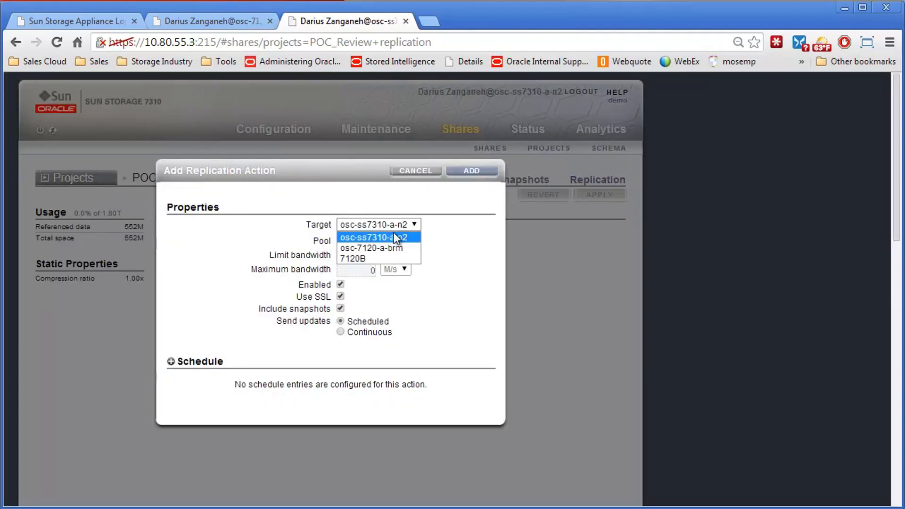
{"action": "left_click", "coordinate": [357, 258]}
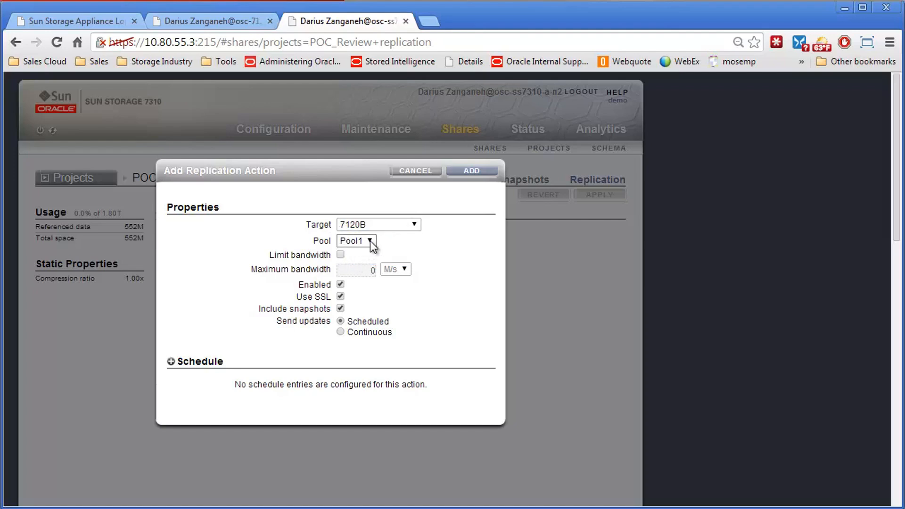
{"action": "left_click", "coordinate": [369, 242]}
{"action": "left_click", "coordinate": [369, 241]}
{"action": "left_click_drag", "start_coordinate": [371, 172], "coordinate": [375, 216]}
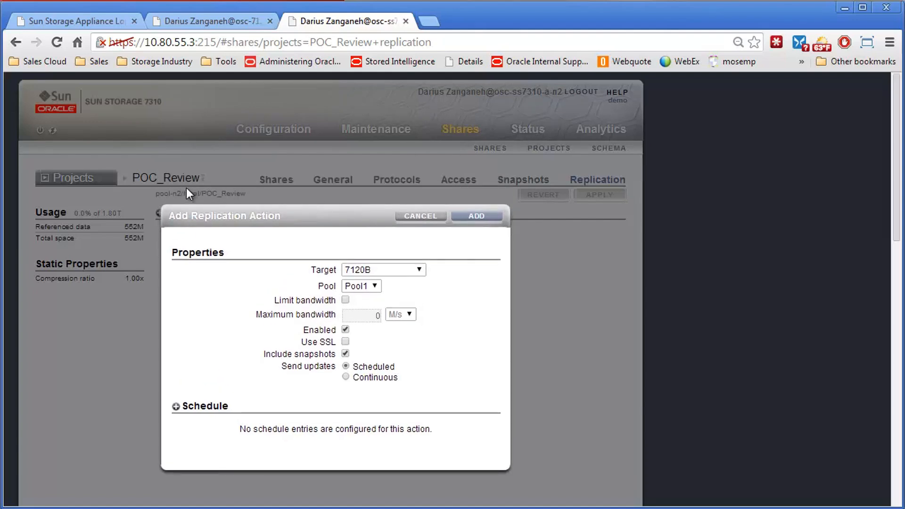
{"action": "left_click", "coordinate": [347, 377]}
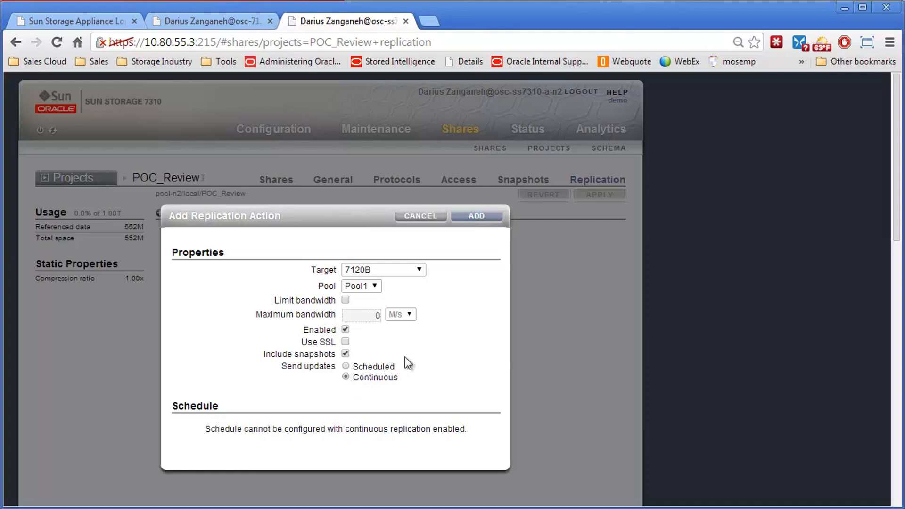
{"action": "left_click", "coordinate": [477, 218]}
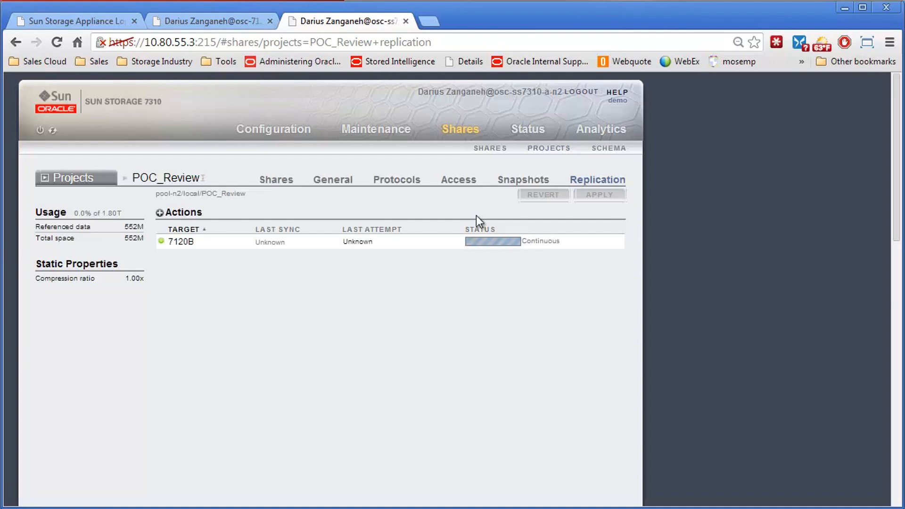
Step: Check the POC_Review project's replication progress and its snapshots, and return to the replication status
{"action": "mouse_move", "coordinate": [422, 249]}
{"action": "mouse_move", "coordinate": [471, 247]}
{"action": "left_click", "coordinate": [521, 180]}
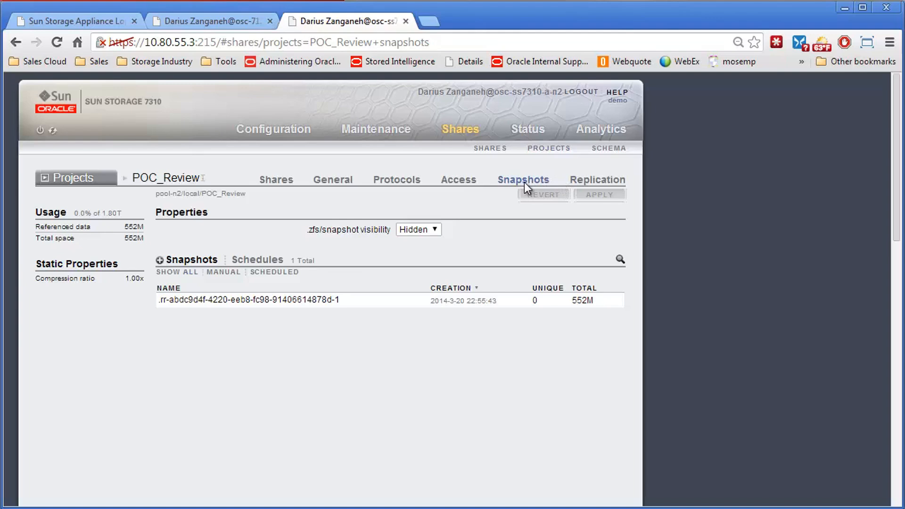
{"action": "left_click", "coordinate": [587, 179]}
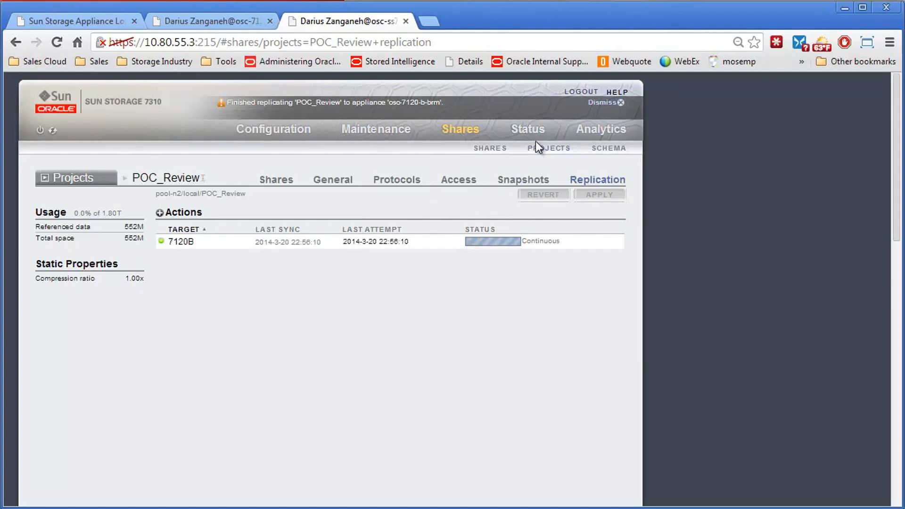
Step: Dismiss the finished-replication alert, then switch to the 7120 appliance's dashboard and shrink its page to fit
{"action": "left_click", "coordinate": [617, 105]}
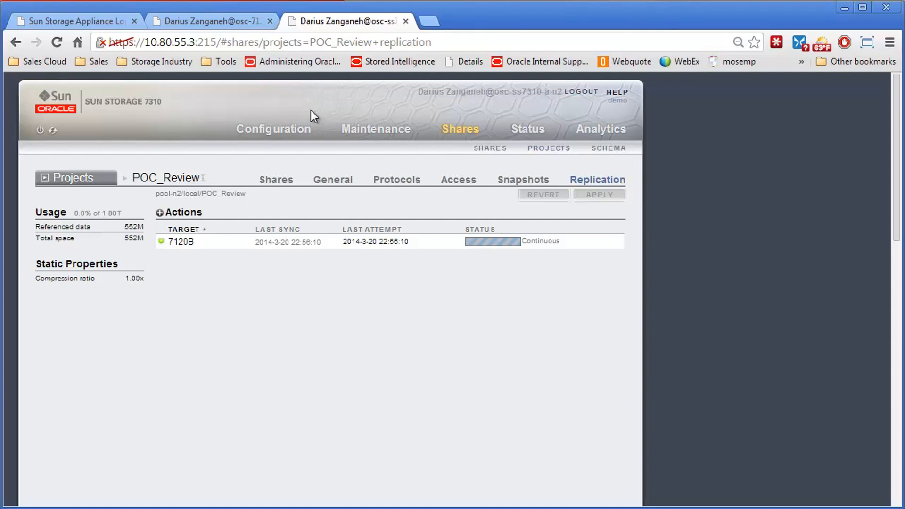
{"action": "left_click", "coordinate": [233, 20]}
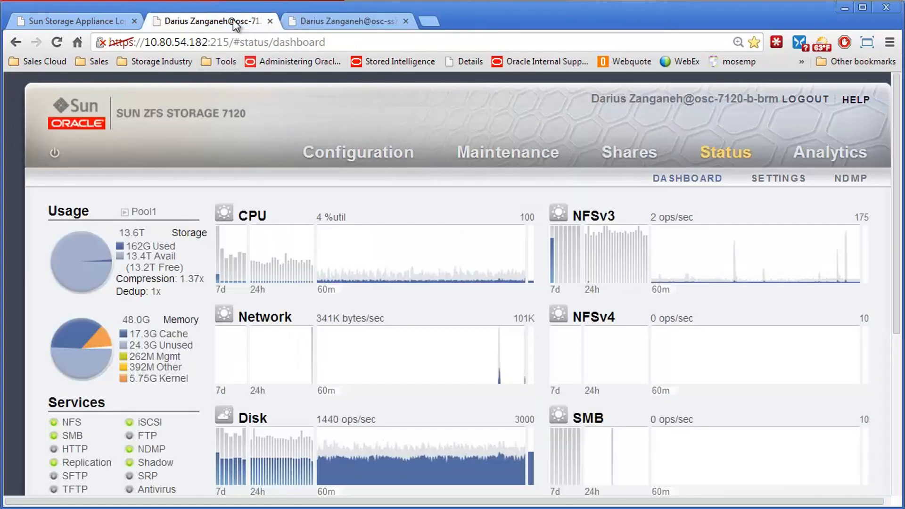
{"action": "scroll", "coordinate": [498, 167], "scroll_direction": "down", "scroll_amount": 3}
{"action": "scroll", "coordinate": [500, 172], "scroll_direction": "up", "scroll_amount": 3}
{"action": "key", "text": "ctrl+minus"}
{"action": "key", "text": "ctrl+minus"}
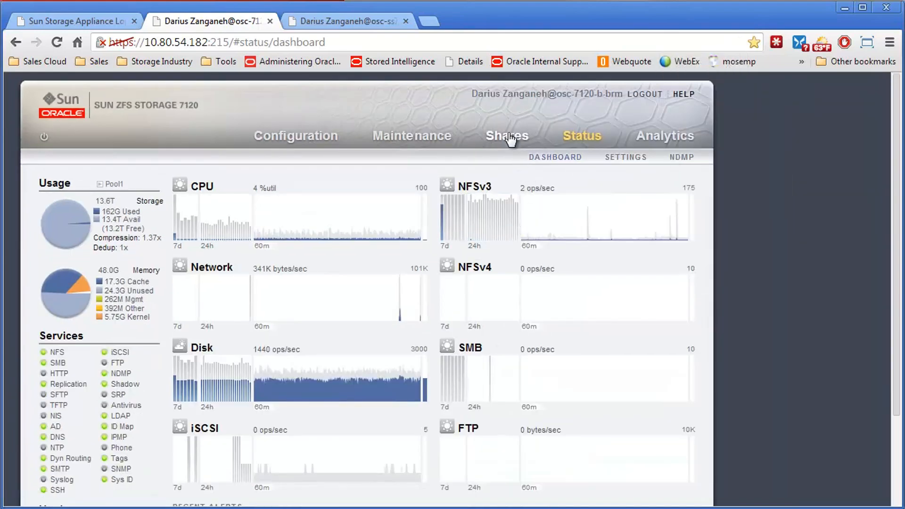
Step: Open the POC_Review project received from osc-ss7310-a-n2 among the 7120 appliance's replica projects
{"action": "left_click", "coordinate": [508, 139]}
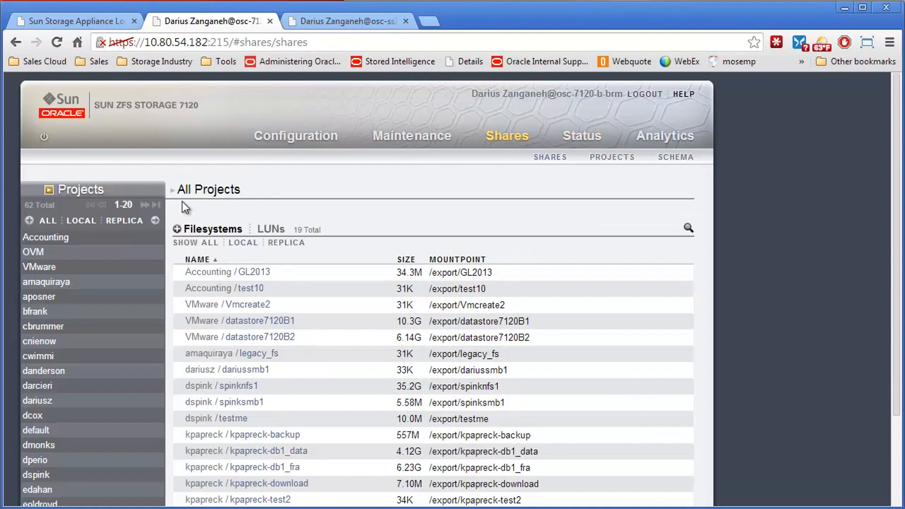
{"action": "left_click", "coordinate": [79, 193]}
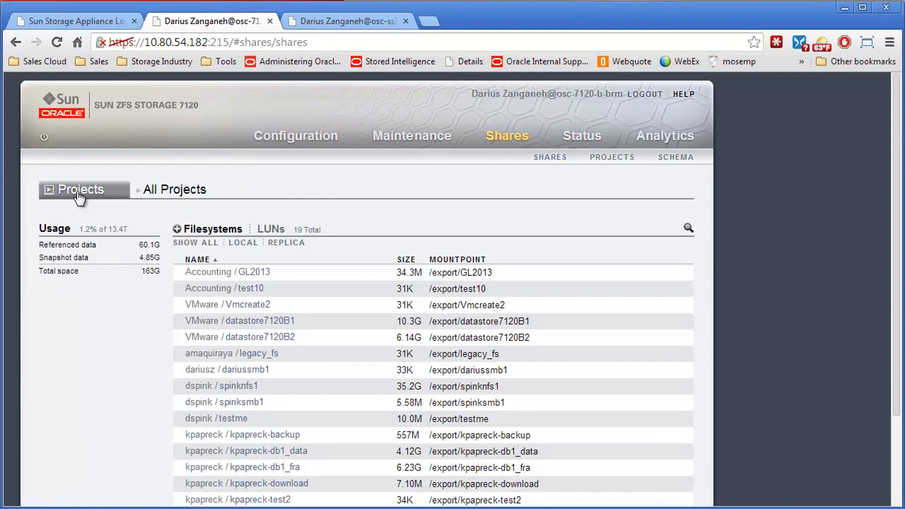
{"action": "left_click", "coordinate": [79, 195]}
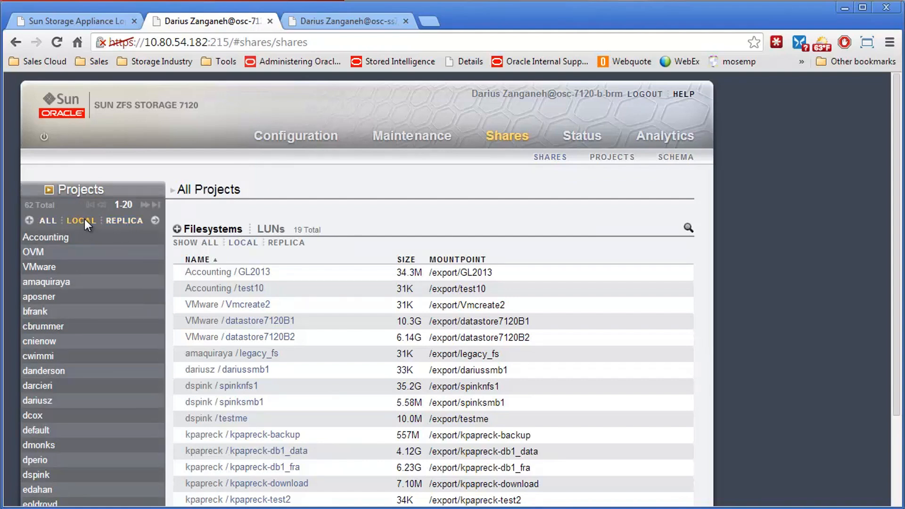
{"action": "left_click", "coordinate": [112, 219]}
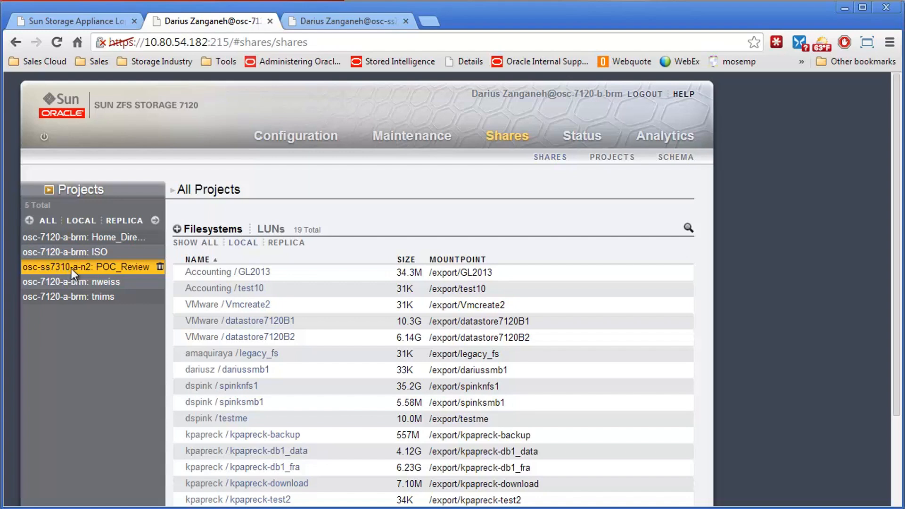
{"action": "left_click", "coordinate": [120, 267]}
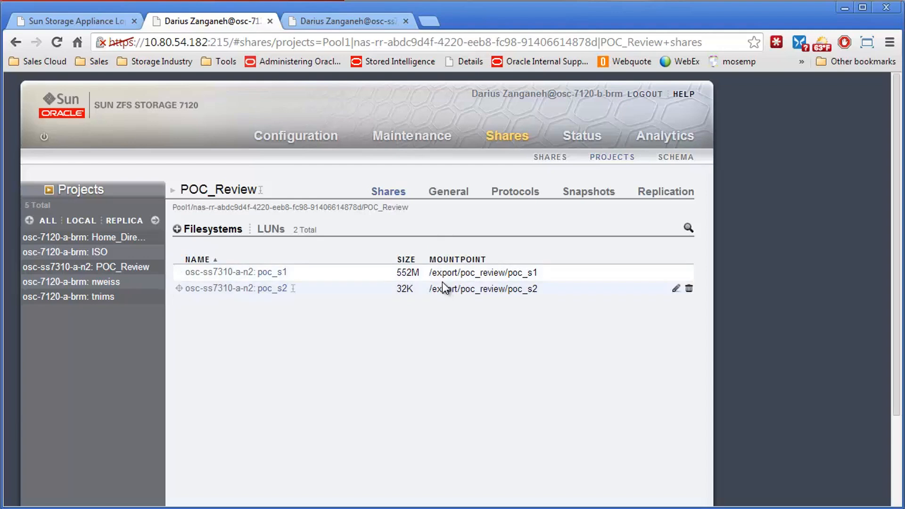
Step: Inspect the replication snapshots received for the replica POC_Review project
{"action": "left_click", "coordinate": [579, 193]}
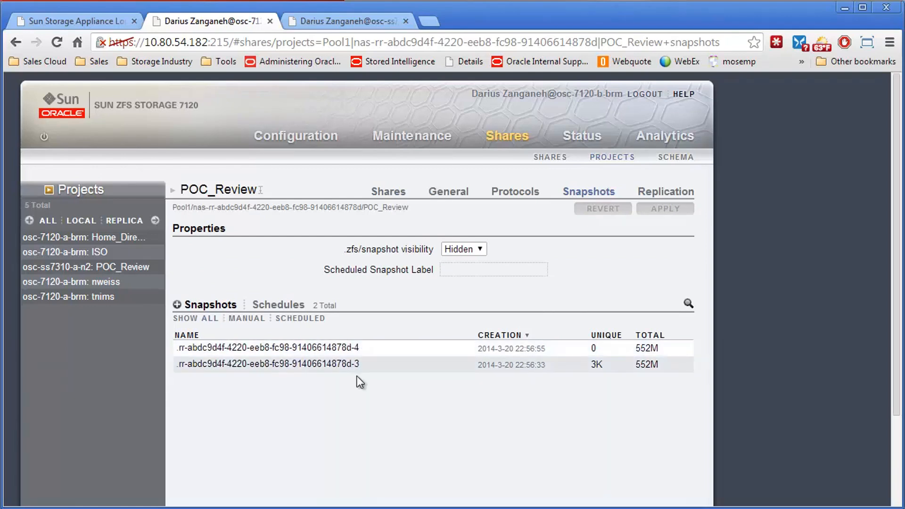
{"action": "left_click_drag", "start_coordinate": [363, 362], "coordinate": [360, 347]}
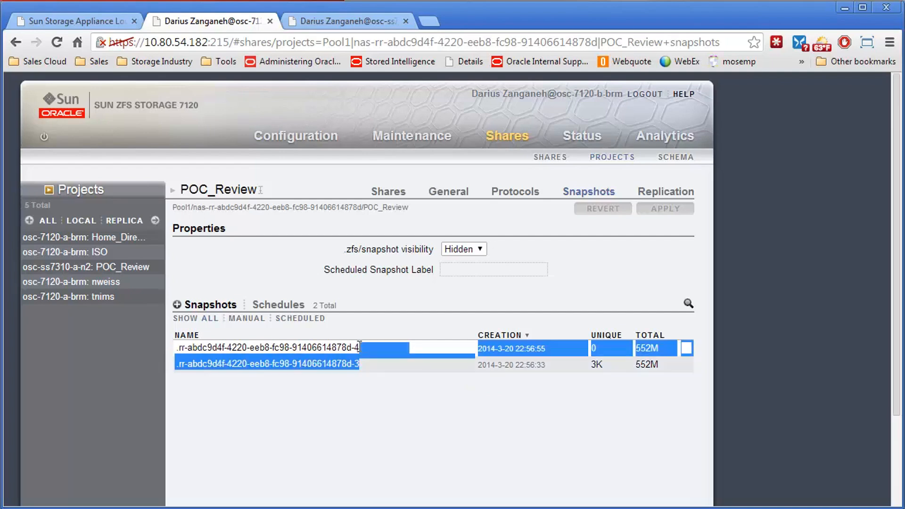
{"action": "left_click", "coordinate": [363, 365]}
{"action": "left_click", "coordinate": [364, 379]}
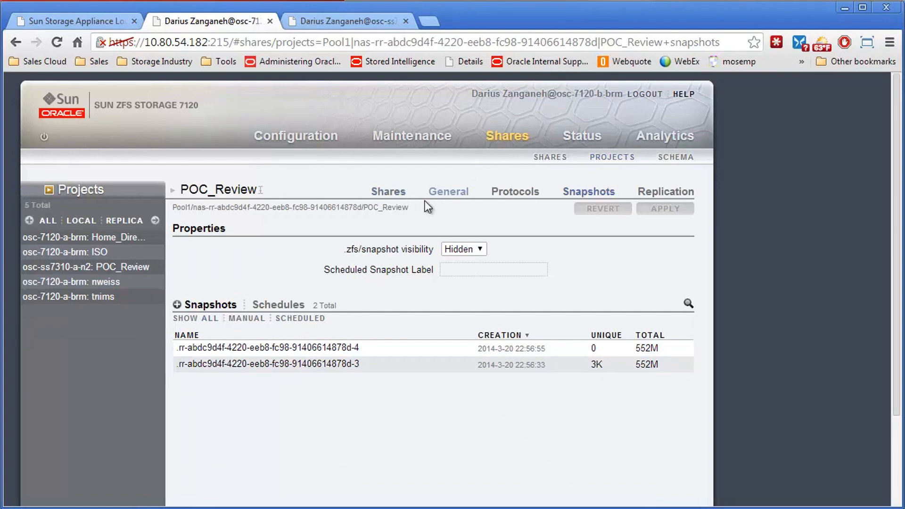
Step: Review the replica POC_Review project's general settings, including its space usage and inherited properties
{"action": "left_click", "coordinate": [388, 192]}
{"action": "left_click", "coordinate": [447, 192]}
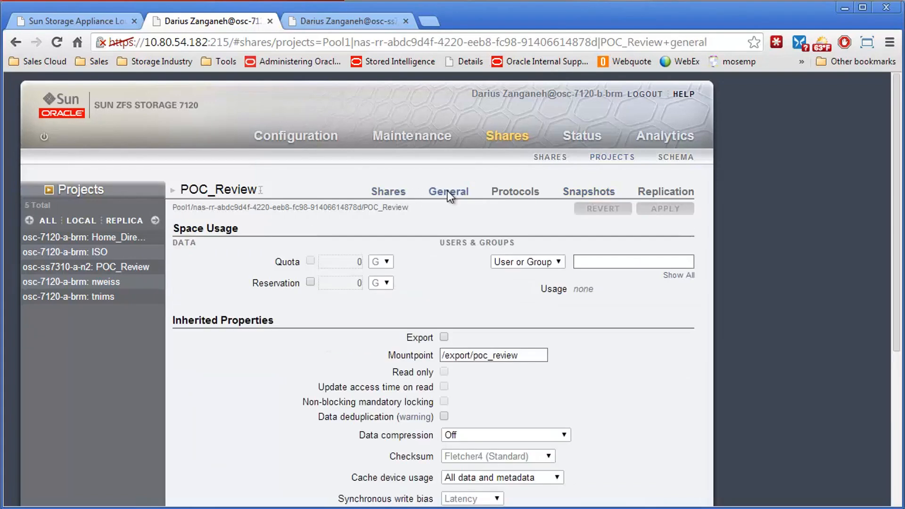
{"action": "scroll", "coordinate": [412, 241], "scroll_direction": "down", "scroll_amount": 3}
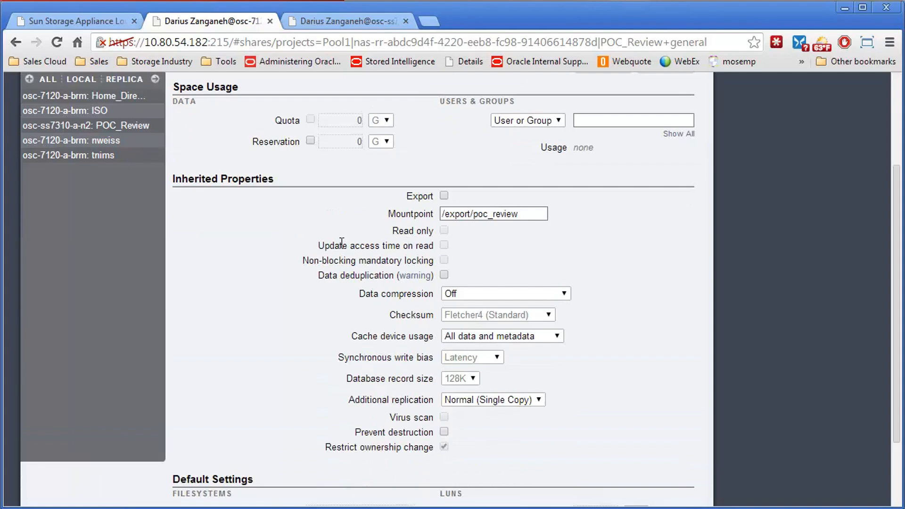
{"action": "scroll", "coordinate": [118, 190], "scroll_direction": "up", "scroll_amount": 3}
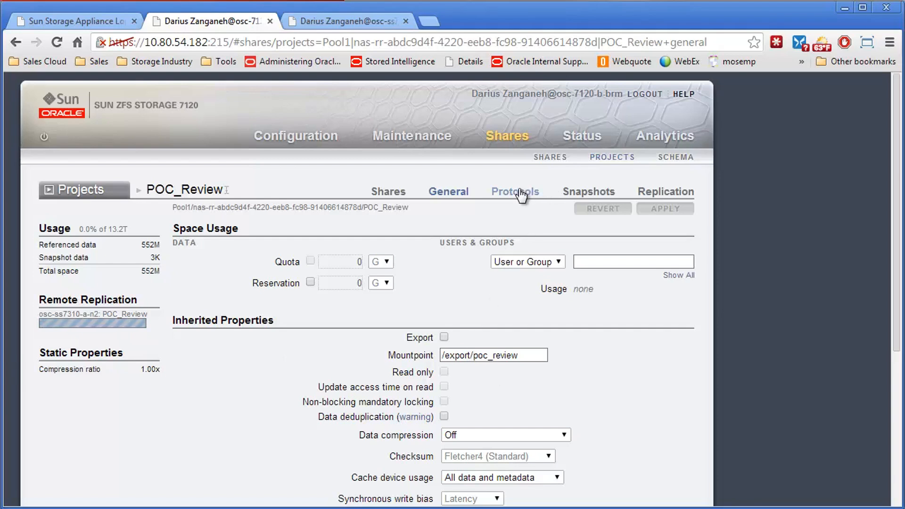
Step: Check the replica's replication package status and available actions, and return to the 7310 appliance's replication status
{"action": "left_click", "coordinate": [653, 188]}
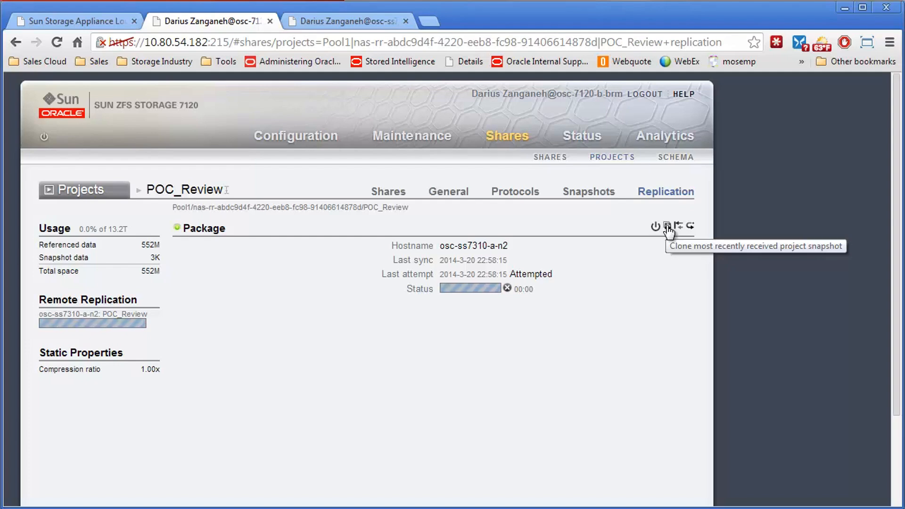
{"action": "left_click", "coordinate": [330, 18]}
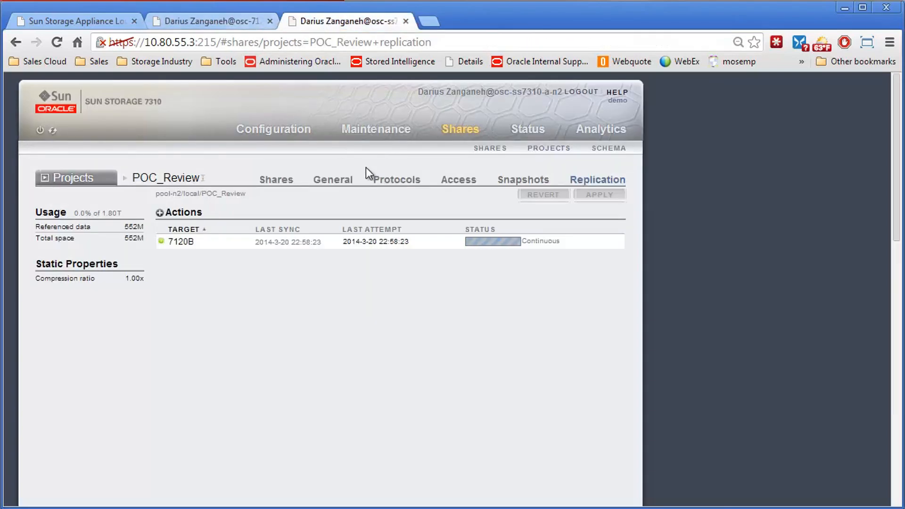